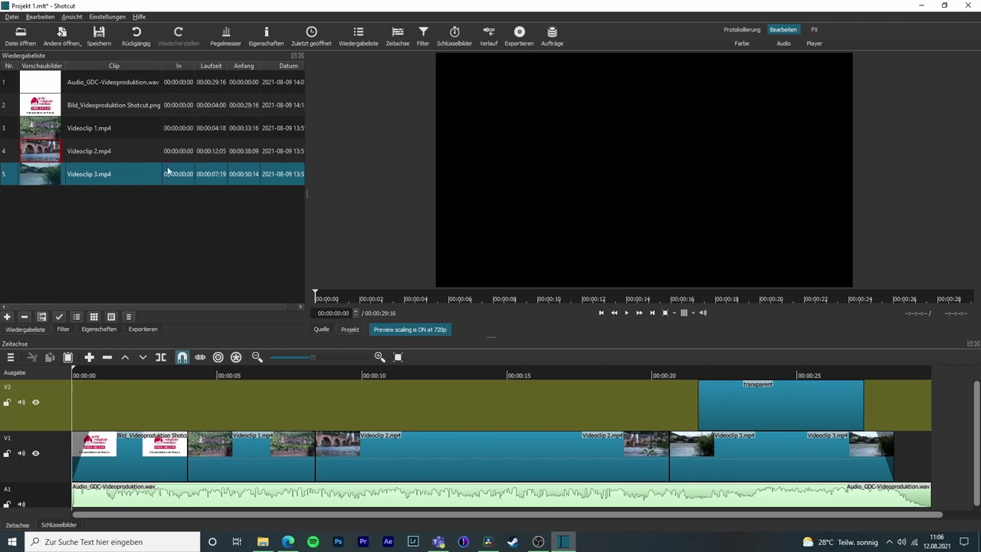
Step: Preview Videoclip 1.mp4 alone, then drop Videoclip 2.mp4 onto V2 at about 00:00:05
{"action": "double_click", "coordinate": [86, 128]}
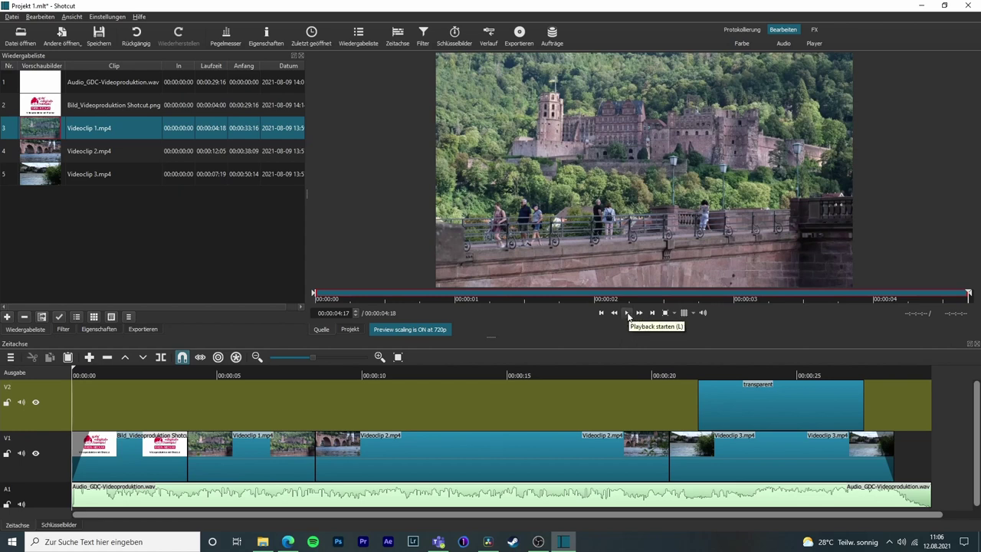
{"action": "left_click", "coordinate": [628, 314]}
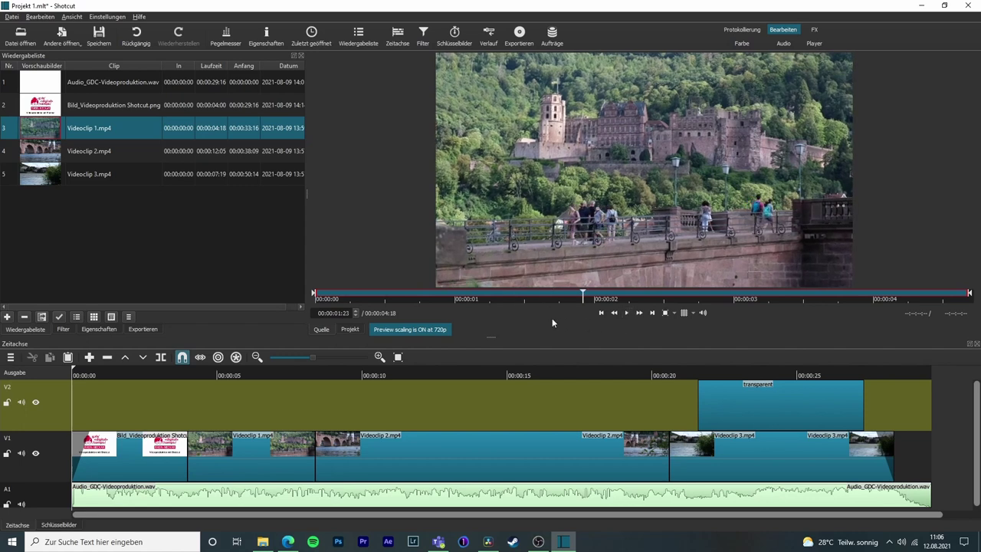
{"action": "left_click", "coordinate": [349, 329]}
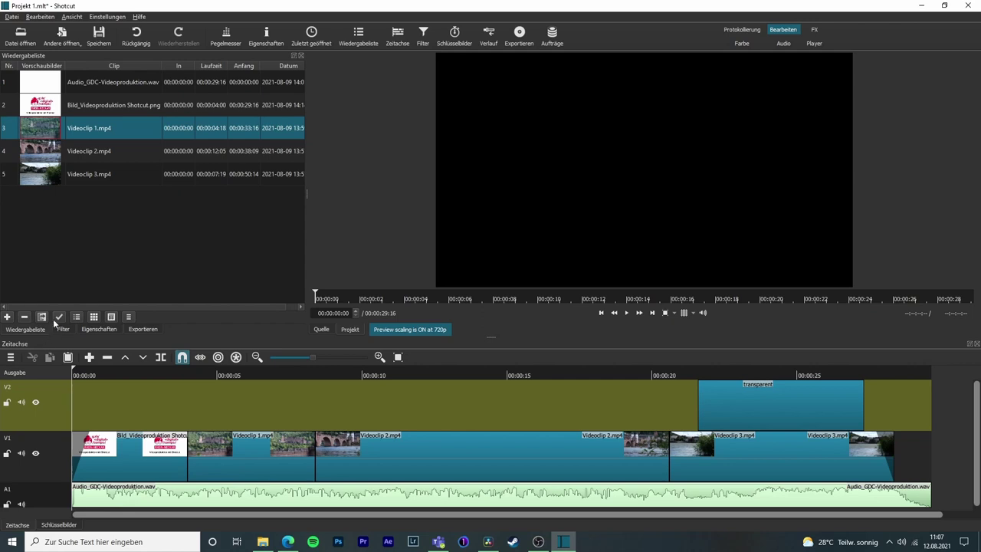
{"action": "left_click_drag", "start_coordinate": [92, 151], "coordinate": [213, 378]}
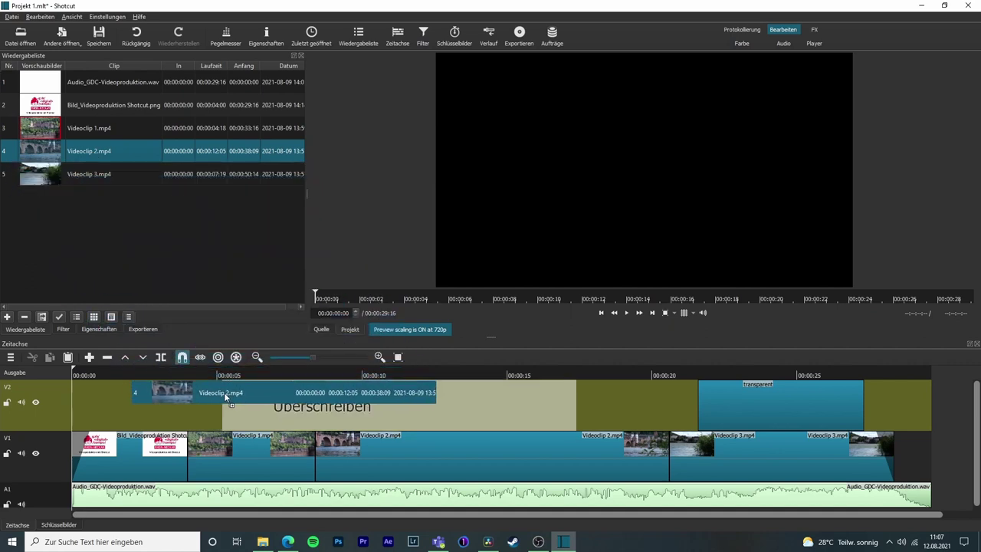
{"action": "left_click_drag", "start_coordinate": [213, 379], "coordinate": [230, 396]}
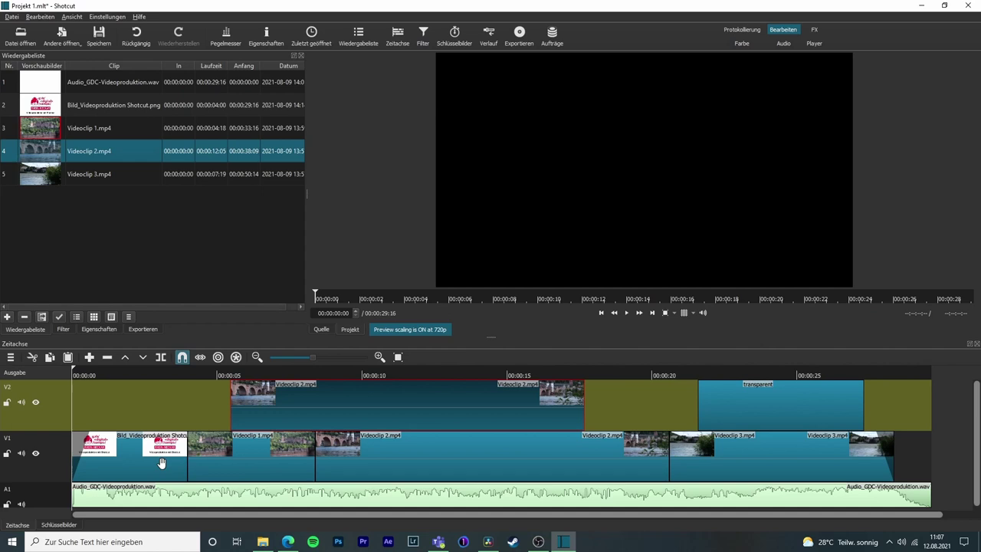
Step: Move the playhead to about 00:00:05, then 00:00:06, to see Videoclip 2 covering V1
{"action": "left_click", "coordinate": [221, 374]}
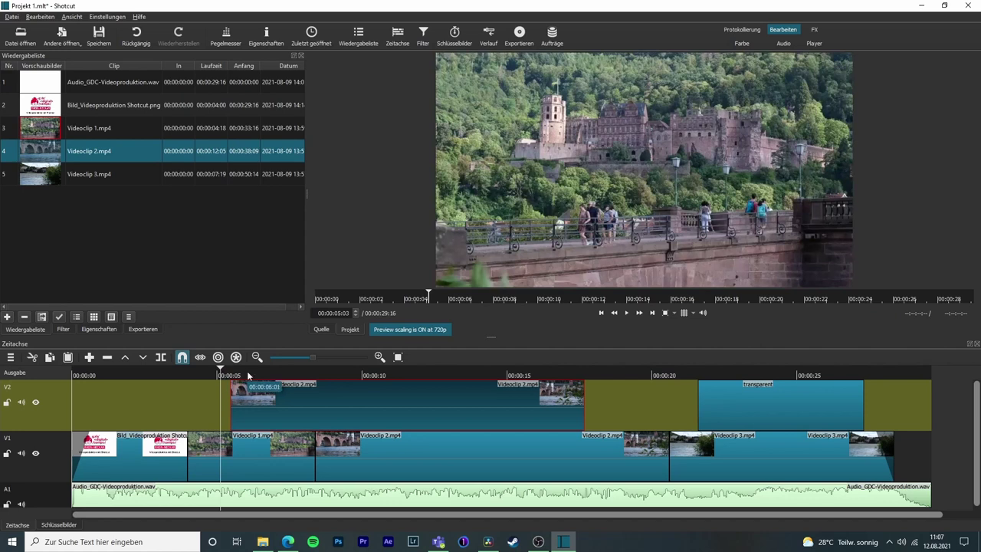
{"action": "left_click", "coordinate": [247, 374]}
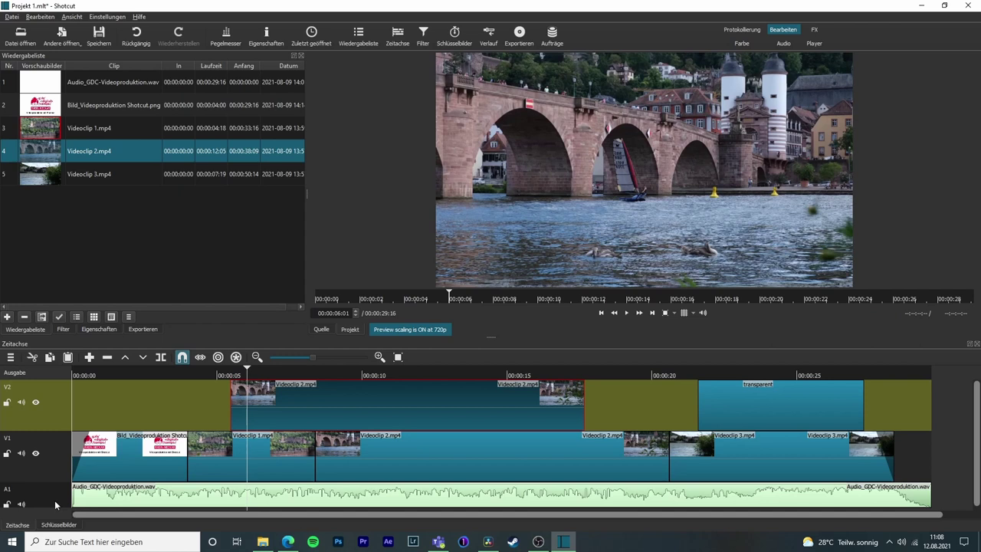
{"action": "left_click", "coordinate": [8, 454]}
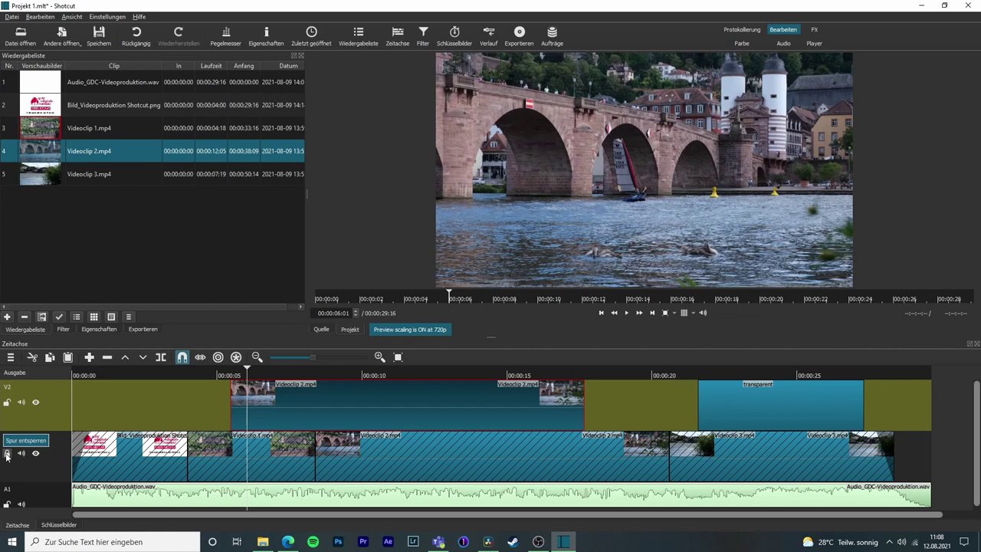
{"action": "left_click", "coordinate": [7, 454]}
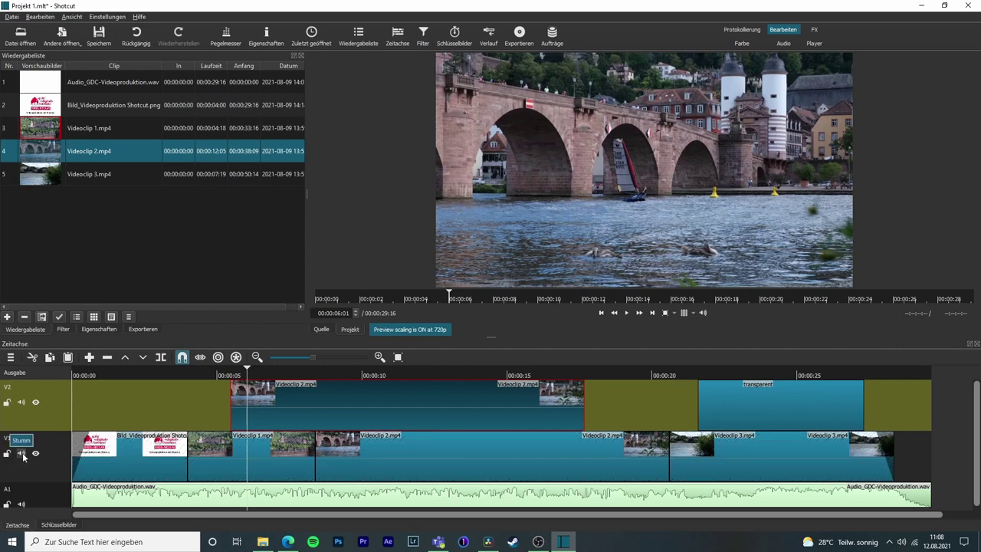
{"action": "left_click", "coordinate": [22, 454]}
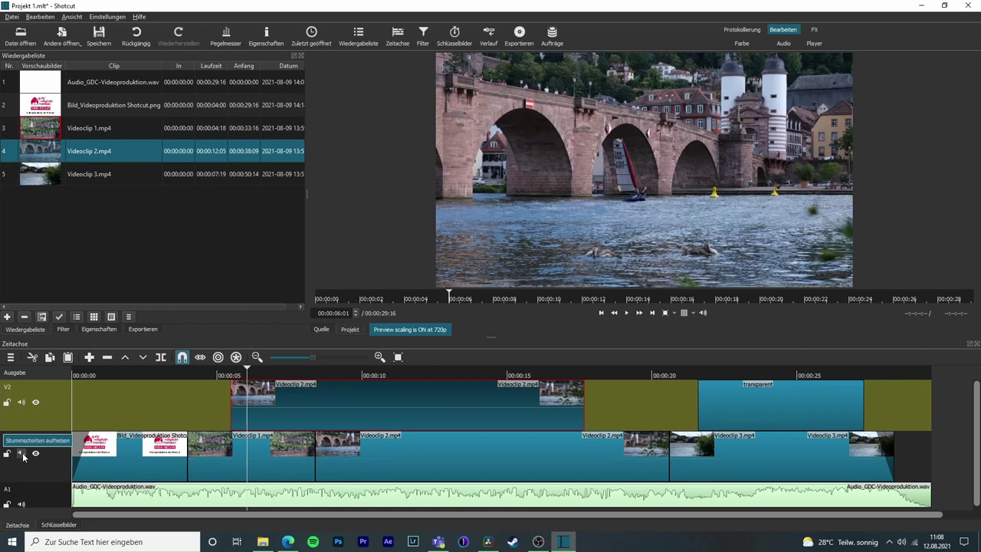
{"action": "left_click", "coordinate": [21, 454]}
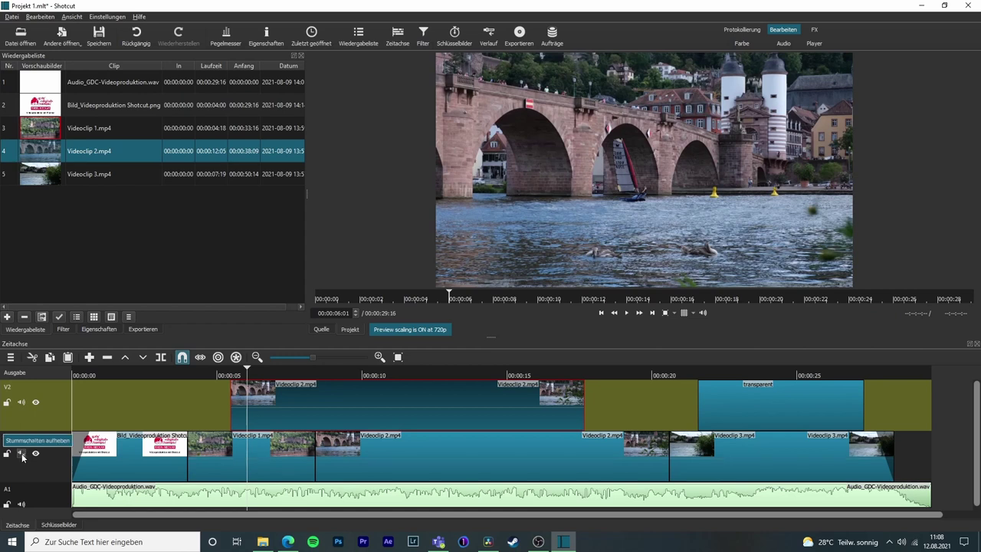
{"action": "left_click", "coordinate": [36, 403]}
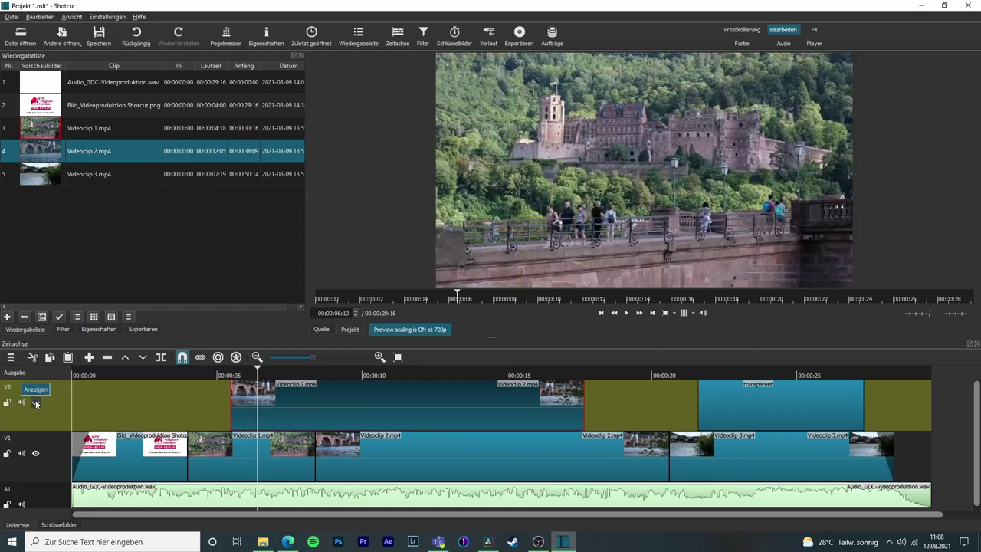
{"action": "left_click", "coordinate": [35, 404]}
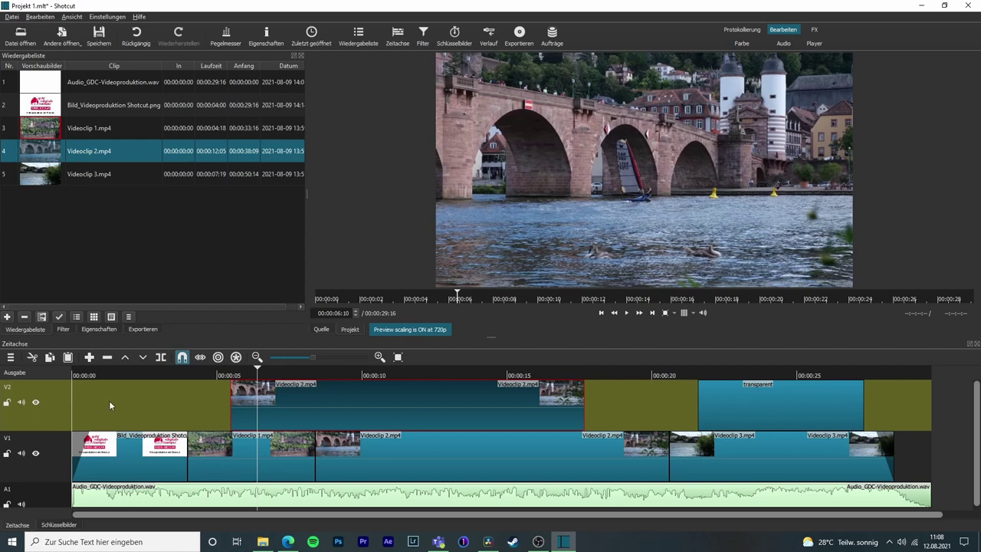
Step: Scrub the playhead from about 00:00:04:19 back through the title image to the start
{"action": "left_click", "coordinate": [211, 371]}
{"action": "mouse_move", "coordinate": [213, 373]}
{"action": "left_mouse_down"}
{"action": "mouse_move", "coordinate": [145, 378]}
{"action": "mouse_move", "coordinate": [239, 376]}
{"action": "left_mouse_up"}
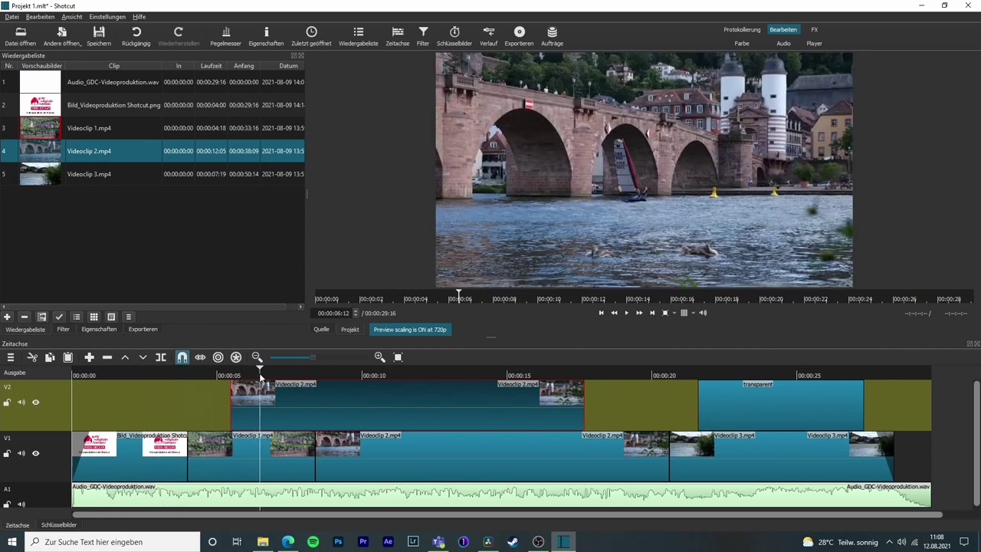
{"action": "mouse_move", "coordinate": [240, 377]}
{"action": "left_mouse_down"}
{"action": "mouse_move", "coordinate": [169, 385]}
{"action": "mouse_move", "coordinate": [42, 376]}
{"action": "left_mouse_up"}
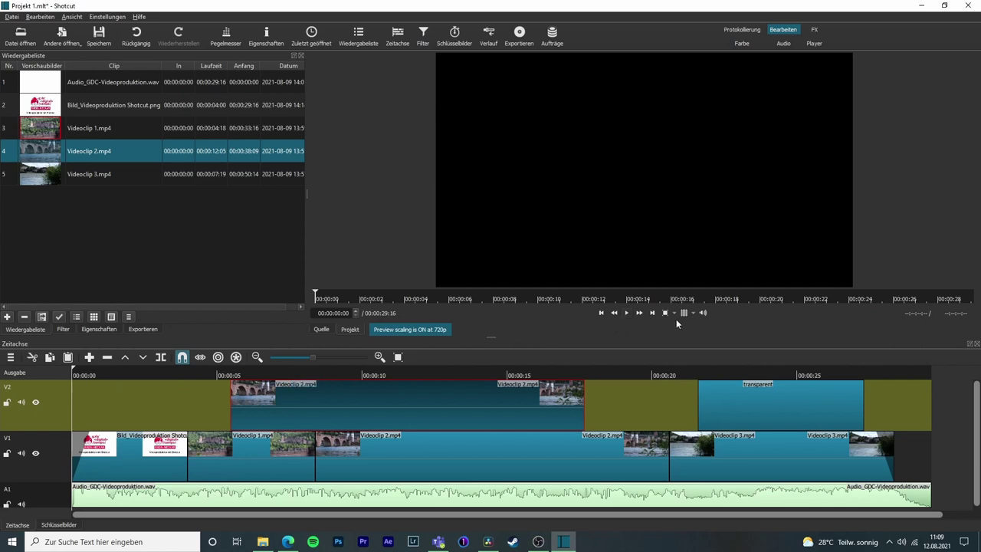
Step: Play the project, pause it, then resume playback up to about 00:00:04
{"action": "left_click", "coordinate": [626, 311]}
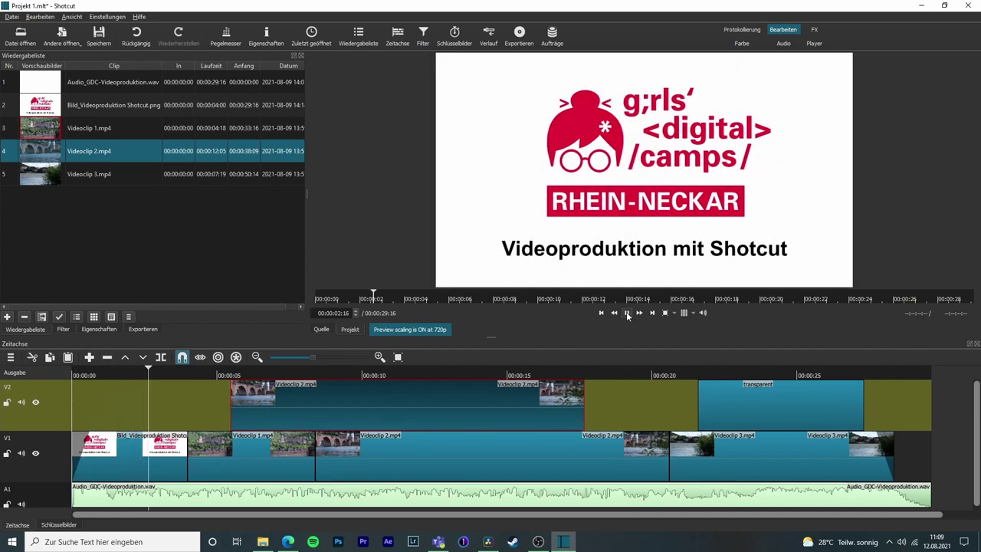
{"action": "left_click", "coordinate": [626, 311]}
{"action": "key", "text": "space"}
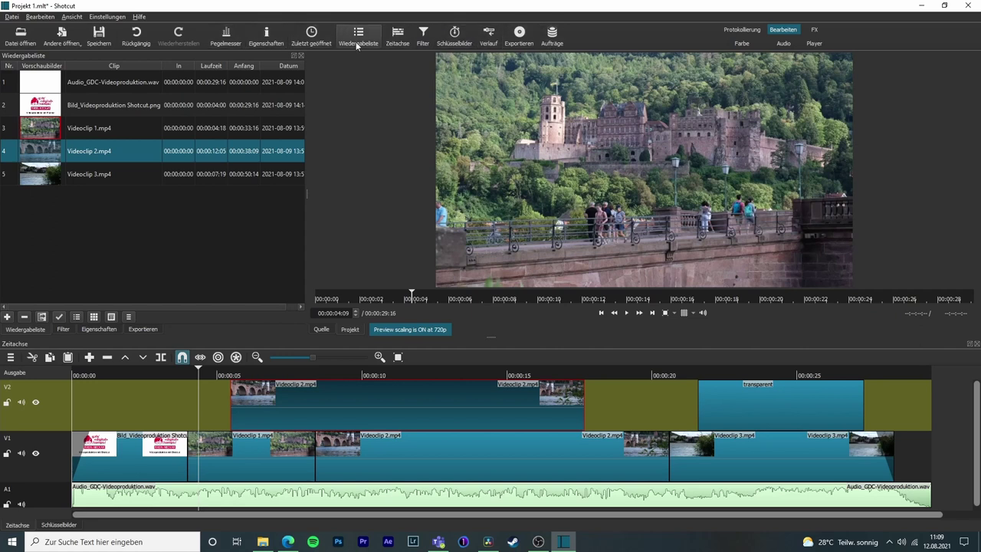
Step: Save Projekt 1.mlt, show and hide the peak meter, then undo the last change
{"action": "left_click", "coordinate": [99, 35]}
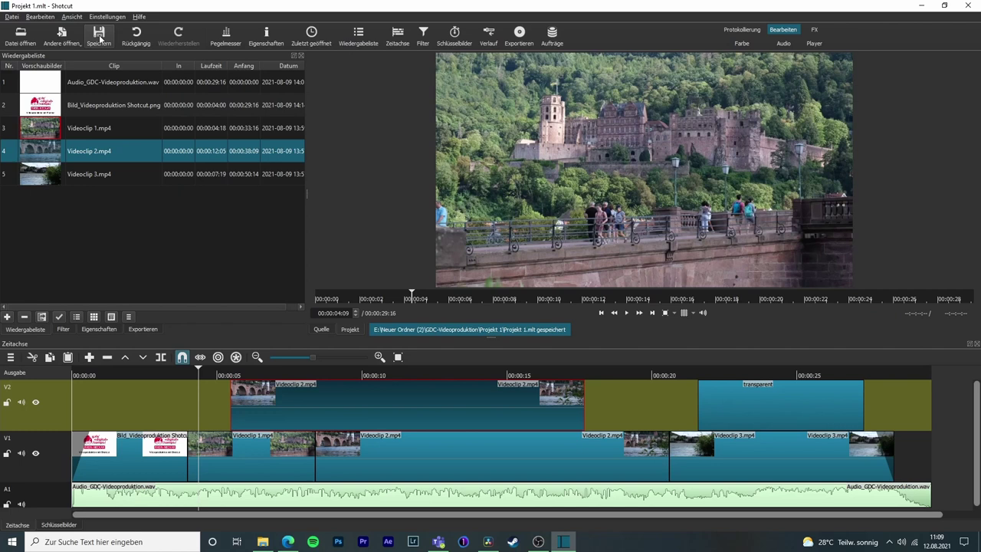
{"action": "left_click", "coordinate": [221, 36]}
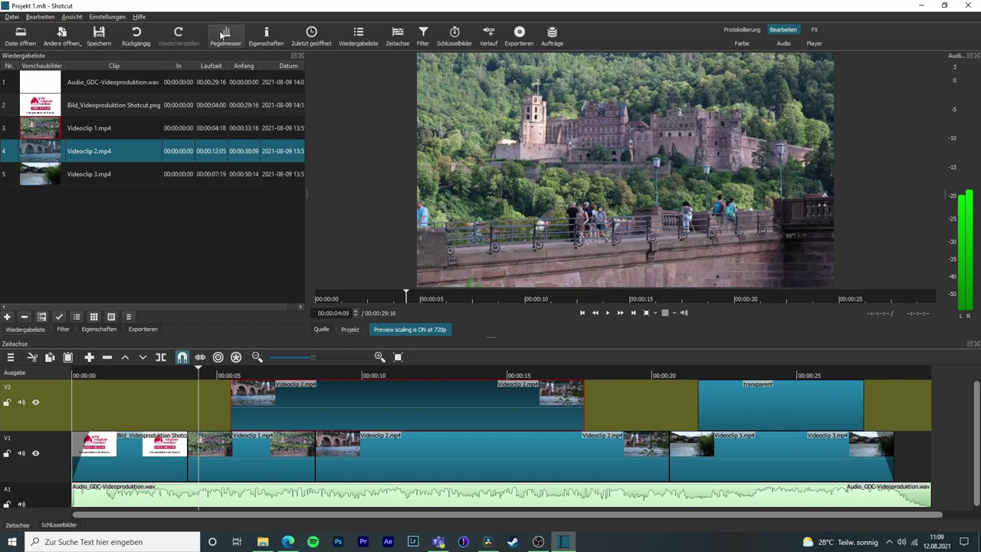
{"action": "left_click", "coordinate": [222, 35]}
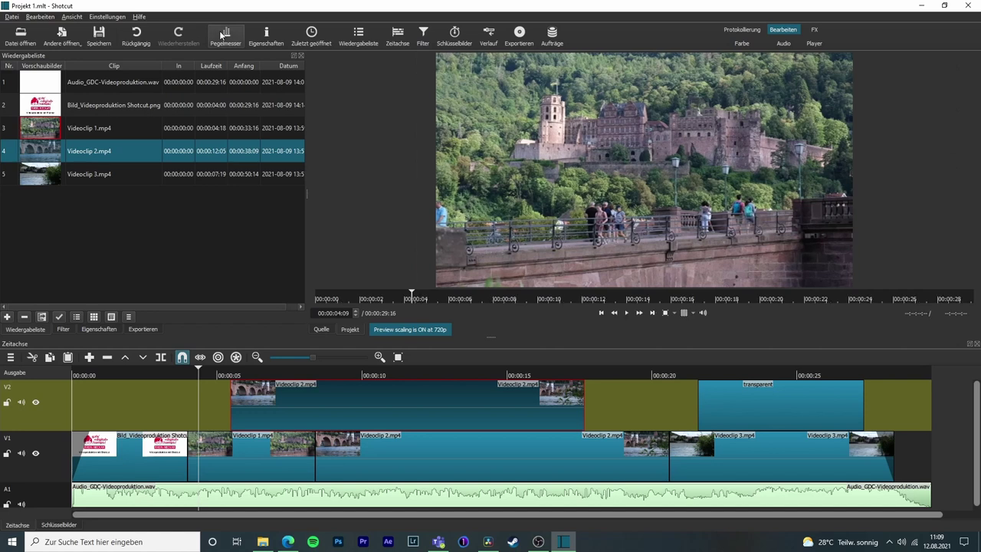
{"action": "left_click", "coordinate": [135, 42]}
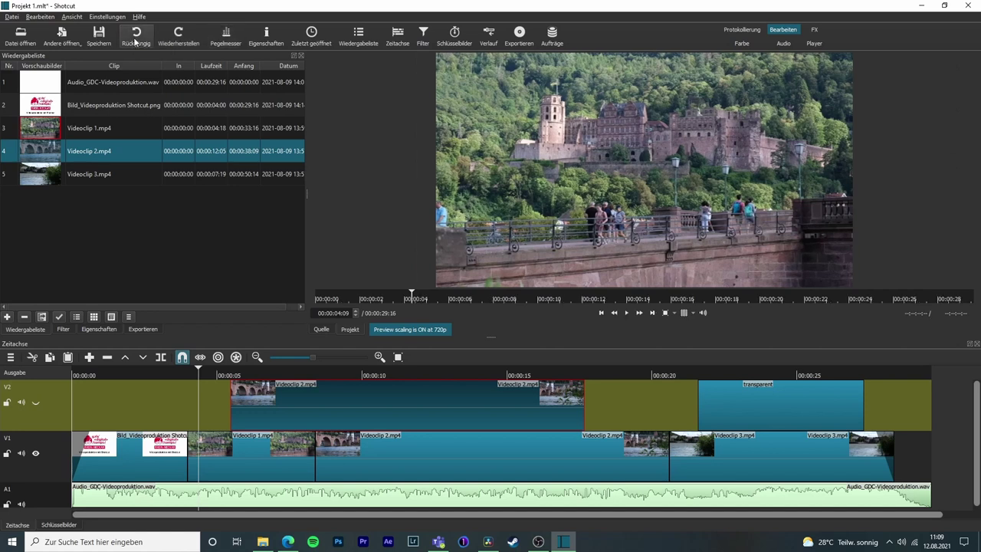